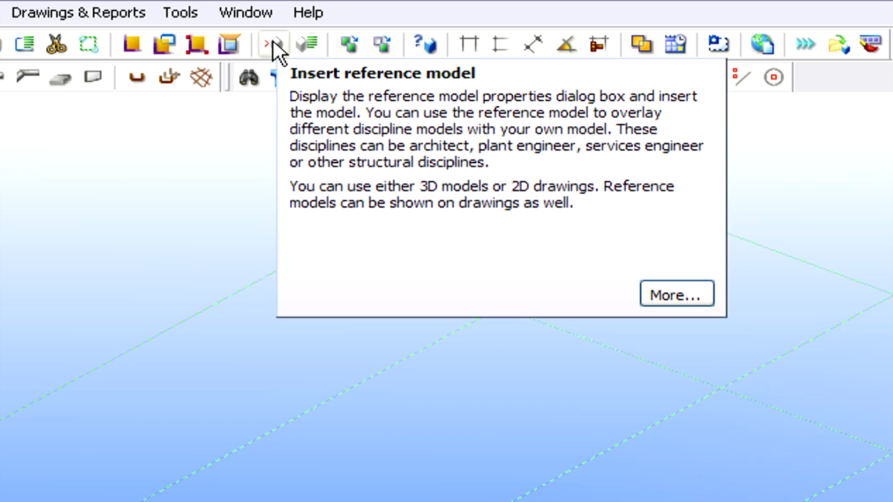
- Insert the architect's IFC file as a reference model with all seven layers shown
{"action": "left_click", "coordinate": [274, 46]}
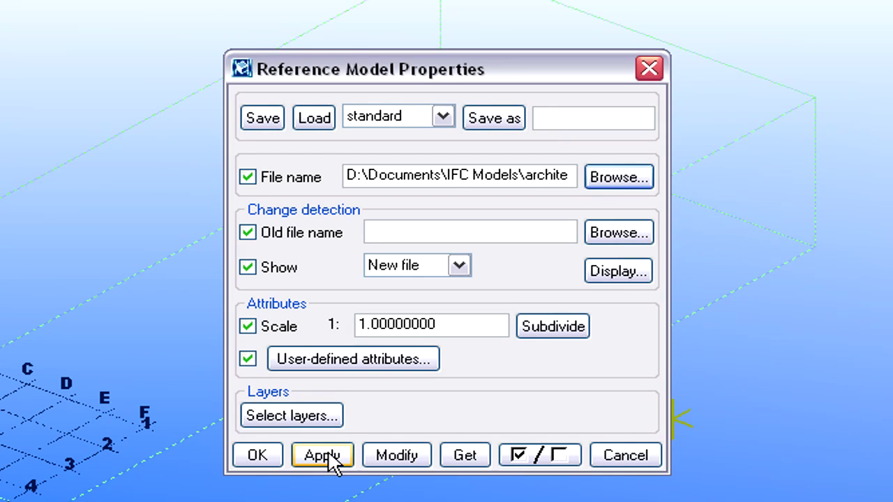
{"action": "left_click", "coordinate": [329, 460]}
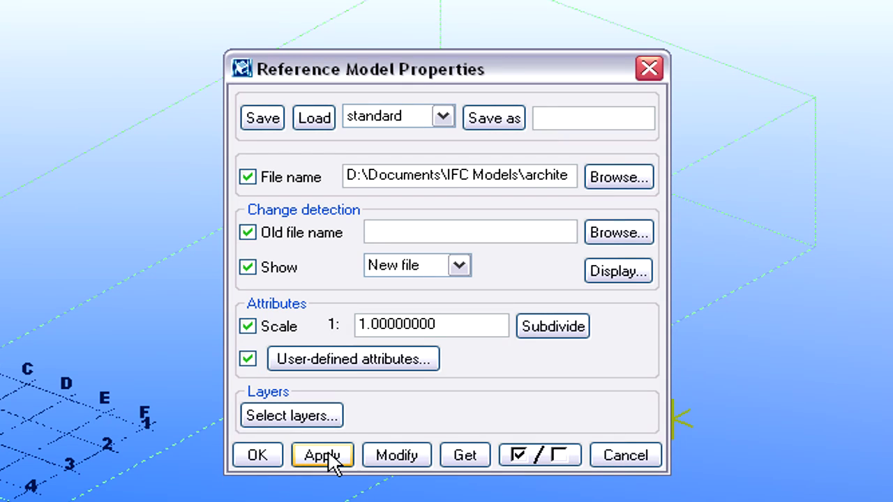
{"action": "left_click", "coordinate": [314, 415]}
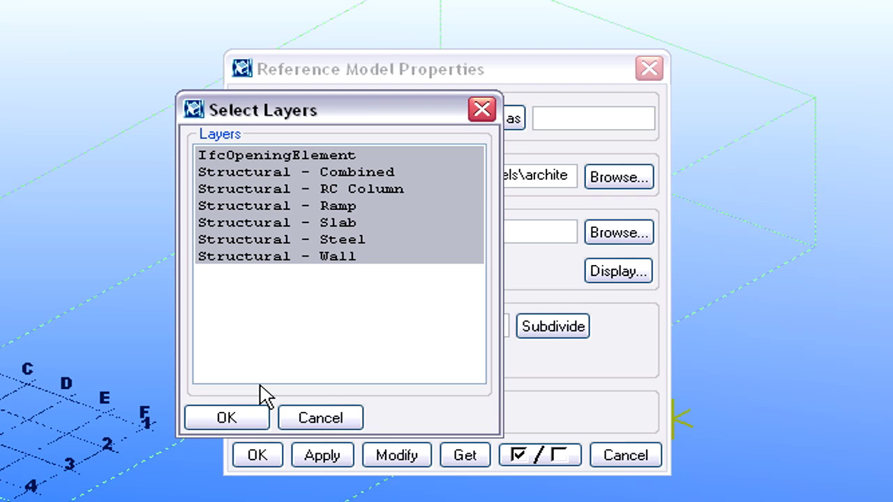
{"action": "left_click", "coordinate": [248, 417]}
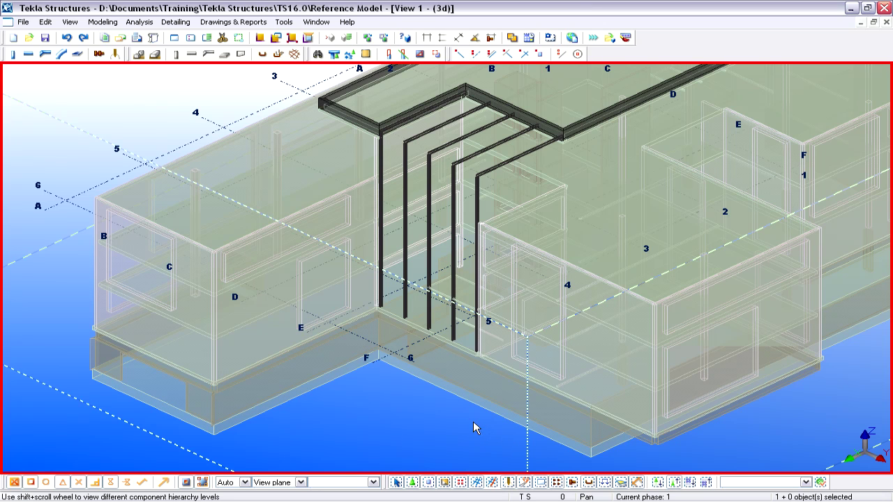
- Select a single steel column inside the IFC reference model
{"action": "left_click", "coordinate": [454, 339]}
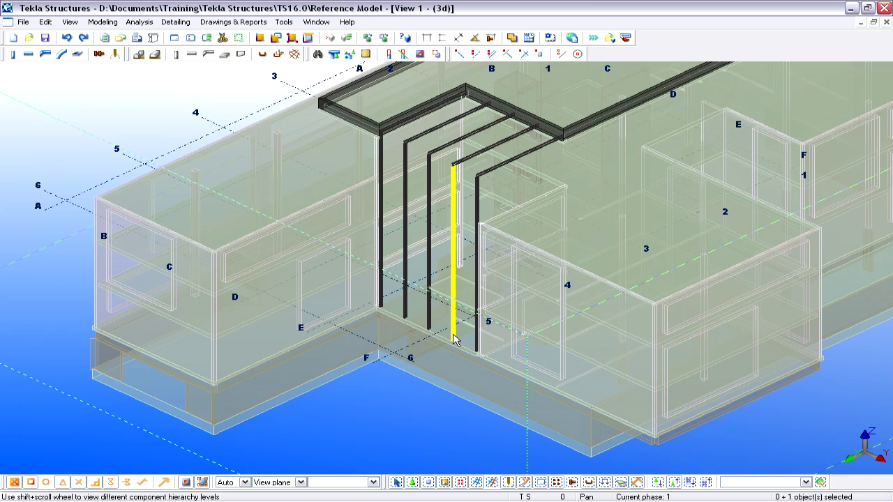
{"action": "right_click", "coordinate": [454, 339]}
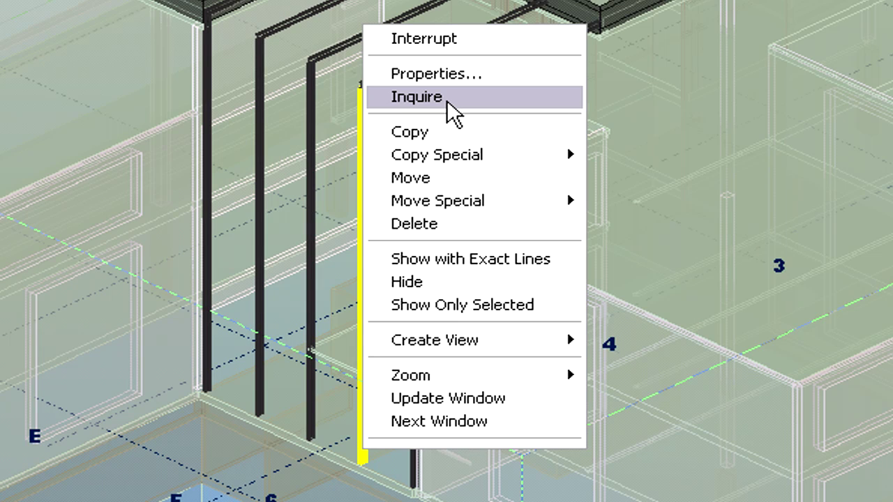
{"action": "left_click", "coordinate": [454, 114]}
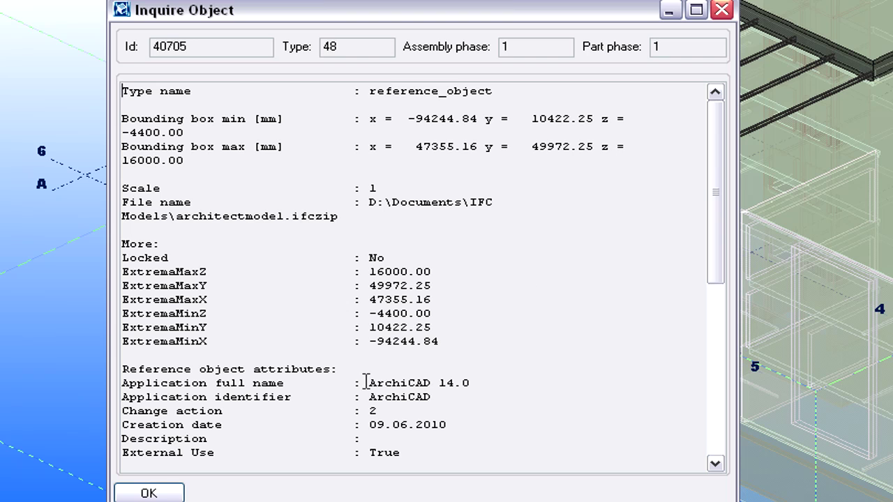
{"action": "left_click_drag", "start_coordinate": [367, 382], "coordinate": [473, 382]}
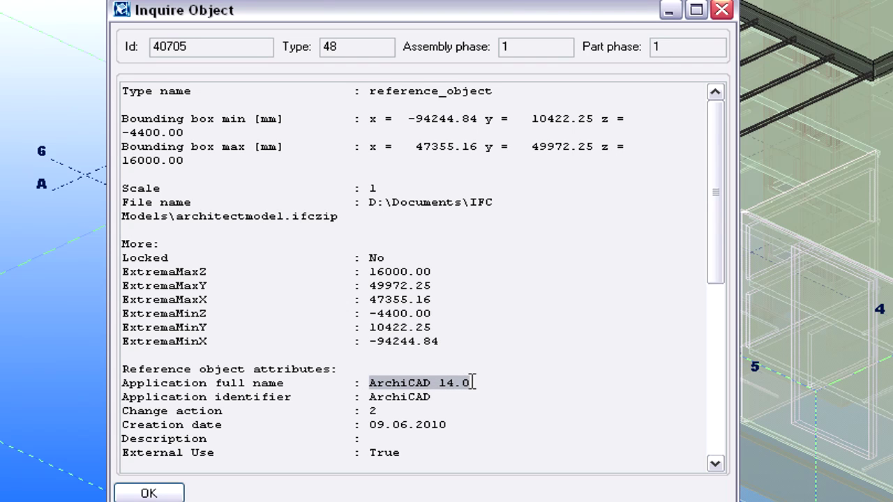
{"action": "left_click_drag", "start_coordinate": [709, 241], "coordinate": [705, 411]}
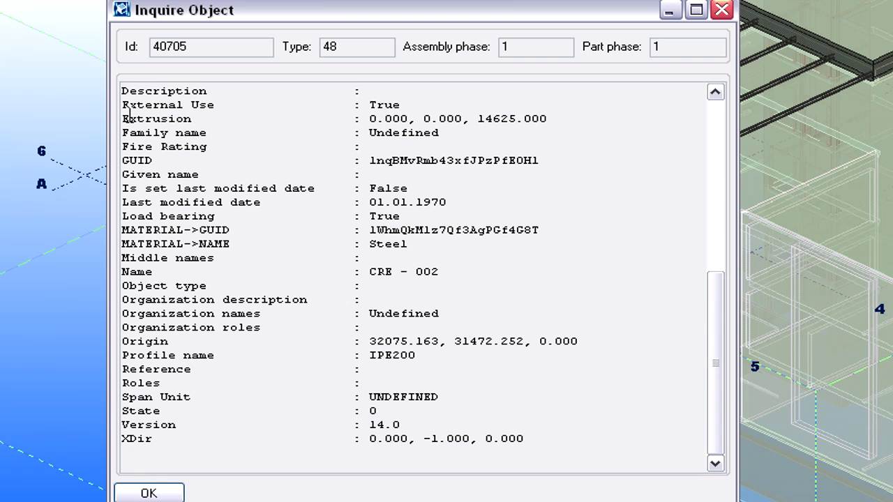
{"action": "left_click_drag", "start_coordinate": [122, 105], "coordinate": [401, 105]}
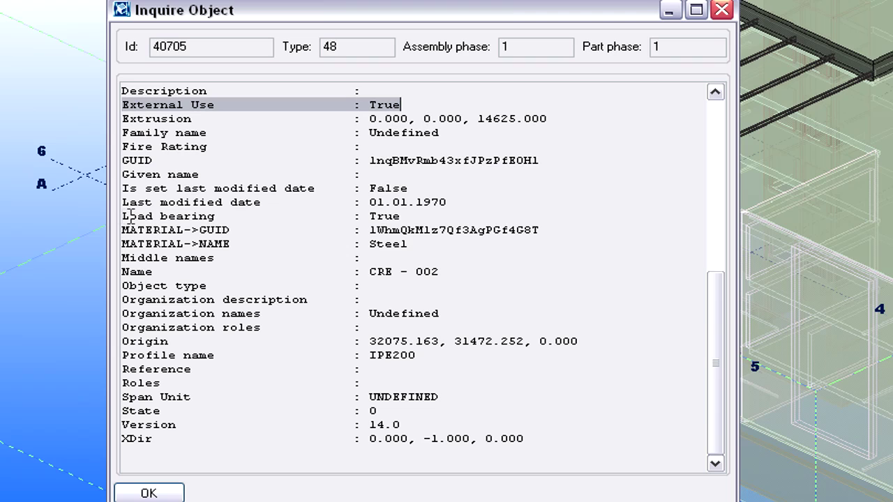
{"action": "left_click_drag", "start_coordinate": [121, 216], "coordinate": [401, 217]}
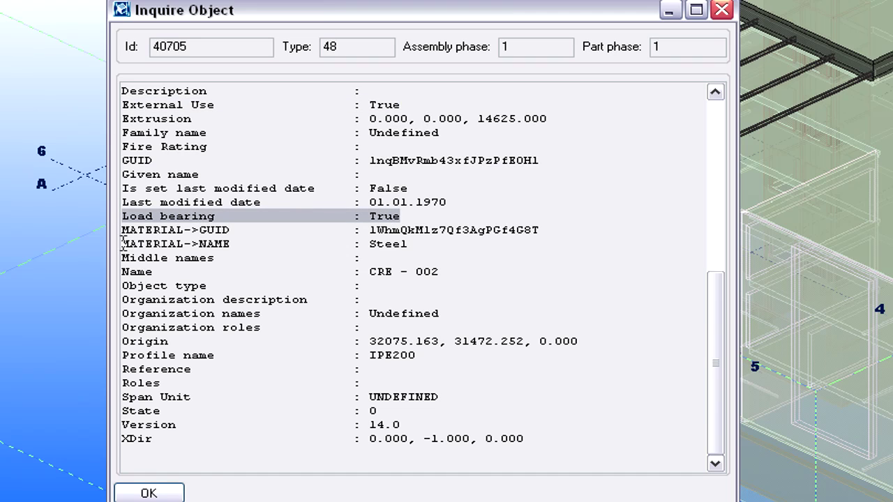
{"action": "left_click_drag", "start_coordinate": [121, 243], "coordinate": [411, 244]}
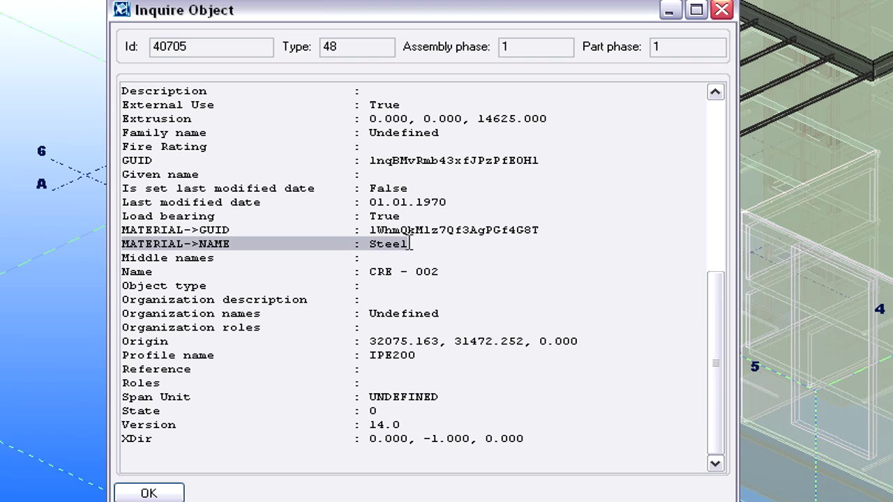
{"action": "left_click_drag", "start_coordinate": [123, 355], "coordinate": [417, 355]}
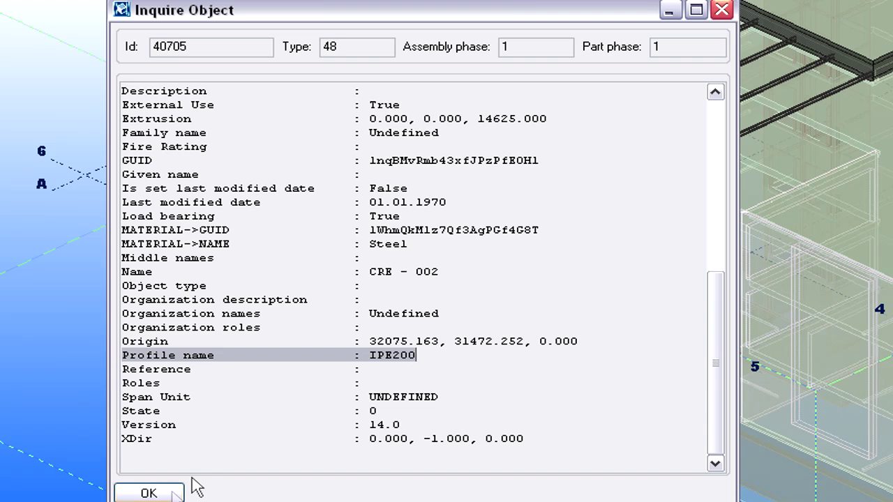
- Close the Inquire Object report and select all ten steel beams and columns of the frames
{"action": "left_click", "coordinate": [174, 493]}
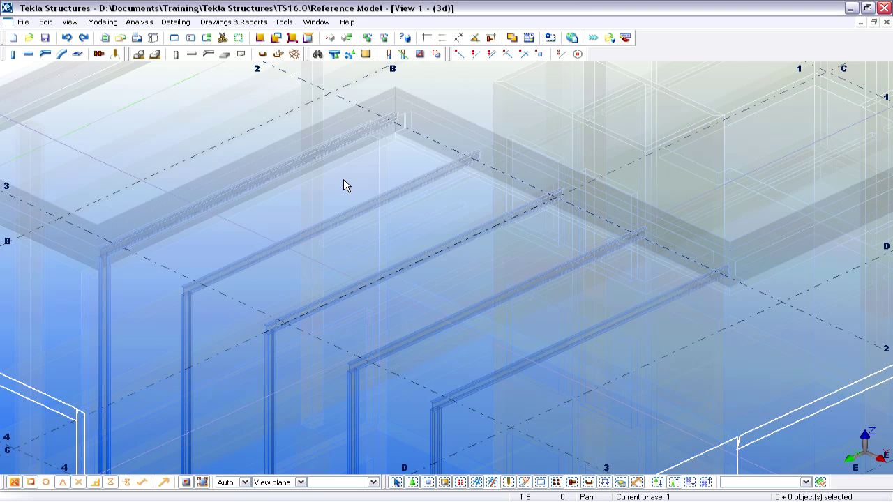
{"action": "left_click", "coordinate": [301, 163]}
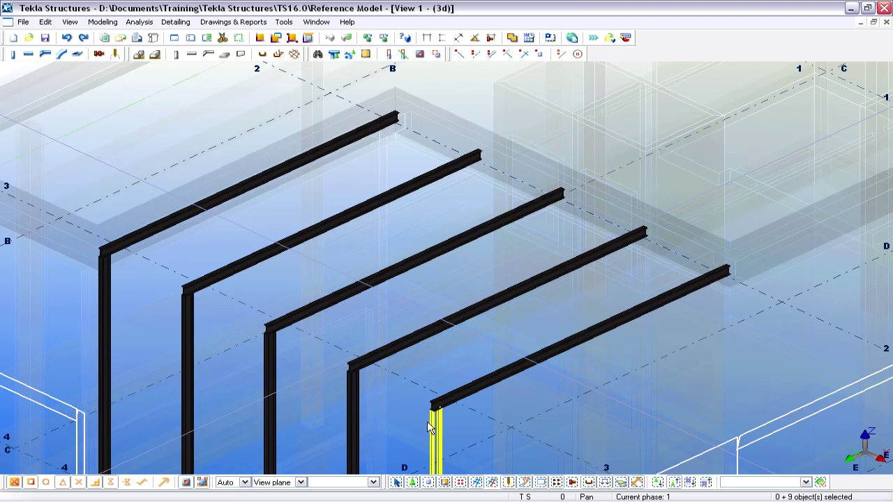
{"action": "left_click", "coordinate": [433, 428], "text": "shift"}
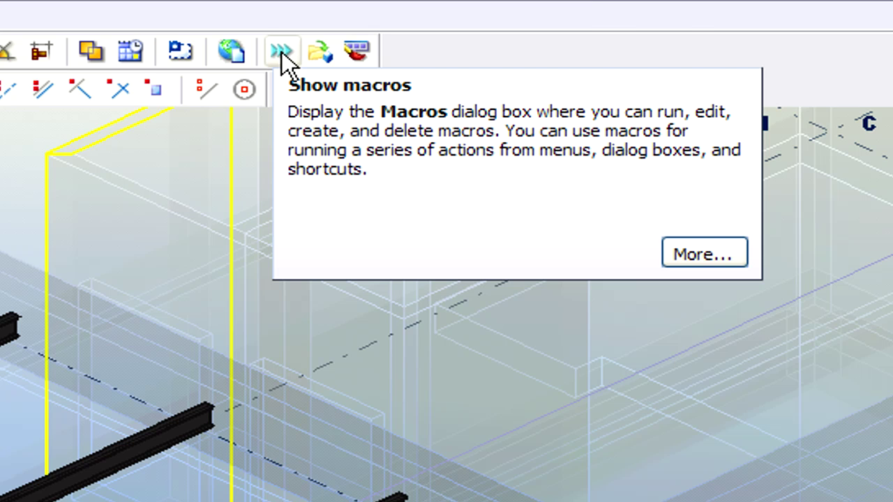
- Convert the selected beams and columns to native Tekla members using the IFCObjectConverter macro
{"action": "left_click", "coordinate": [282, 51]}
{"action": "left_click", "coordinate": [322, 333]}
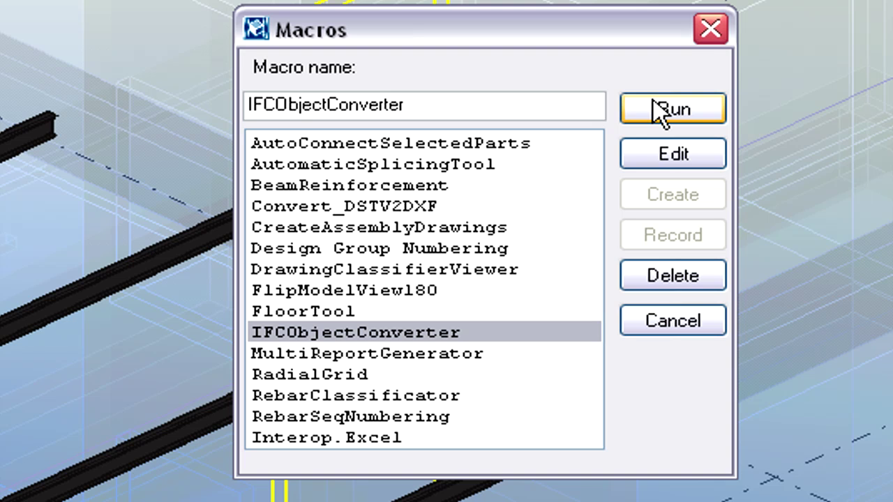
{"action": "left_click", "coordinate": [670, 110]}
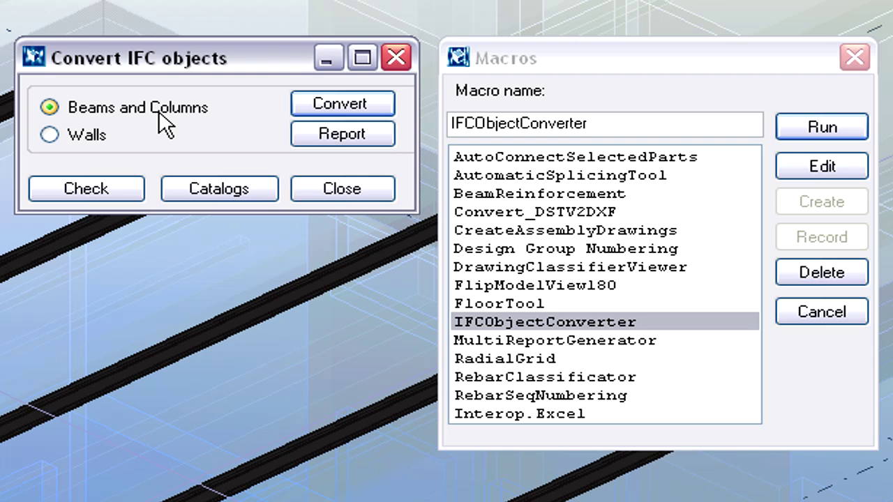
{"action": "left_click", "coordinate": [317, 102]}
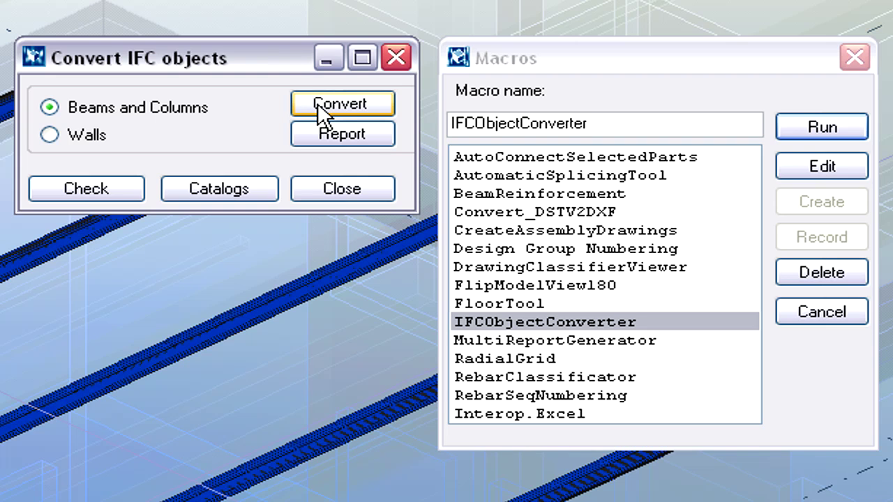
{"action": "left_click", "coordinate": [397, 60]}
{"action": "left_click", "coordinate": [858, 56]}
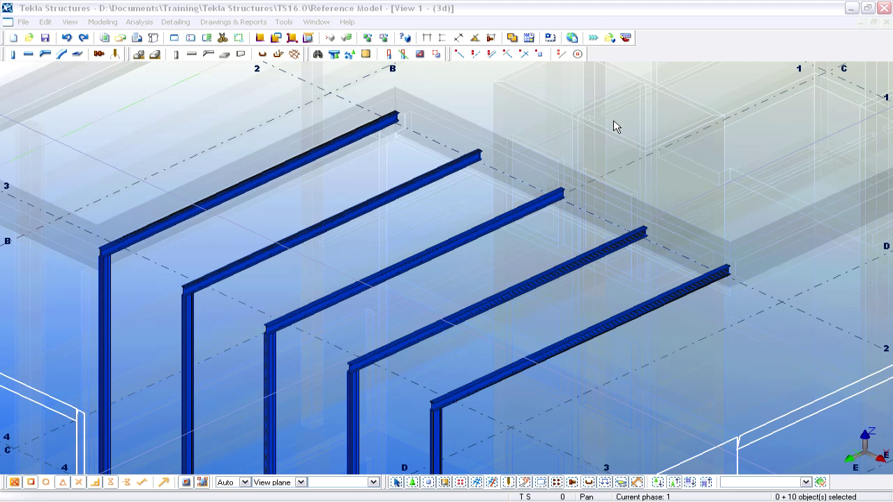
- Assign profile HEB200 and material S235JR to the five converted columns
{"action": "left_click_drag", "start_coordinate": [687, 322], "coordinate": [295, 152]}
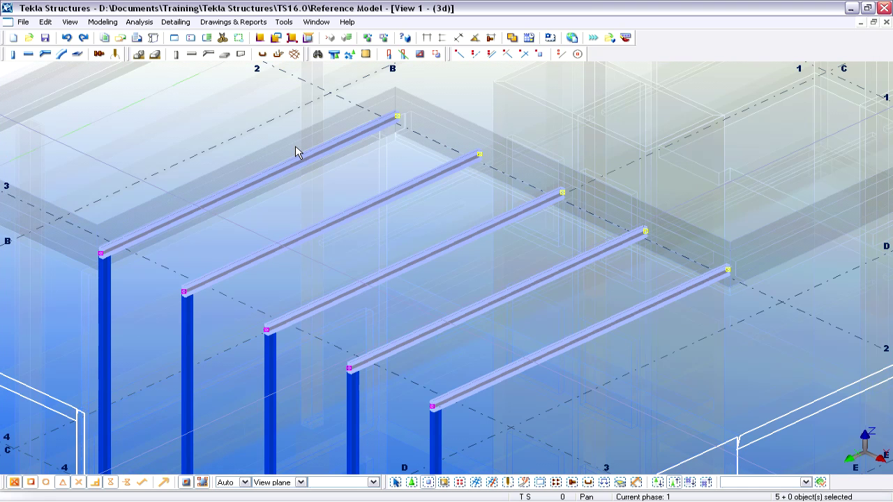
{"action": "left_click_drag", "start_coordinate": [460, 438], "coordinate": [147, 410]}
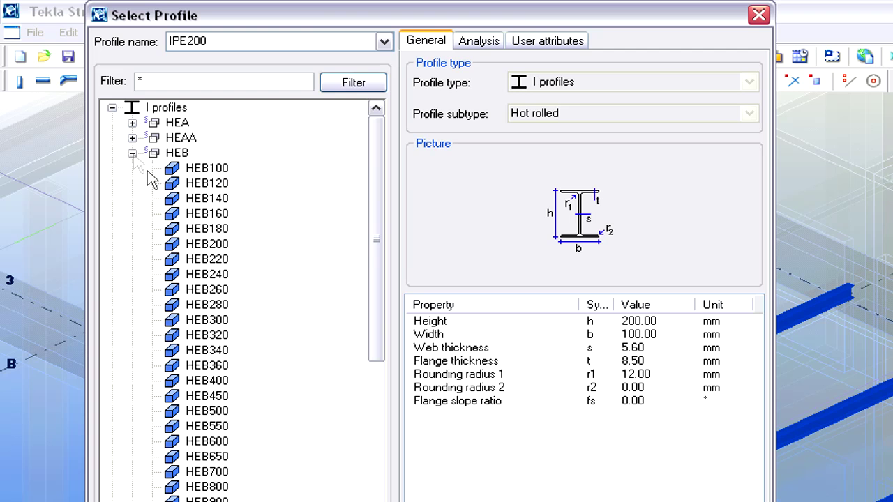
{"action": "left_click", "coordinate": [205, 244]}
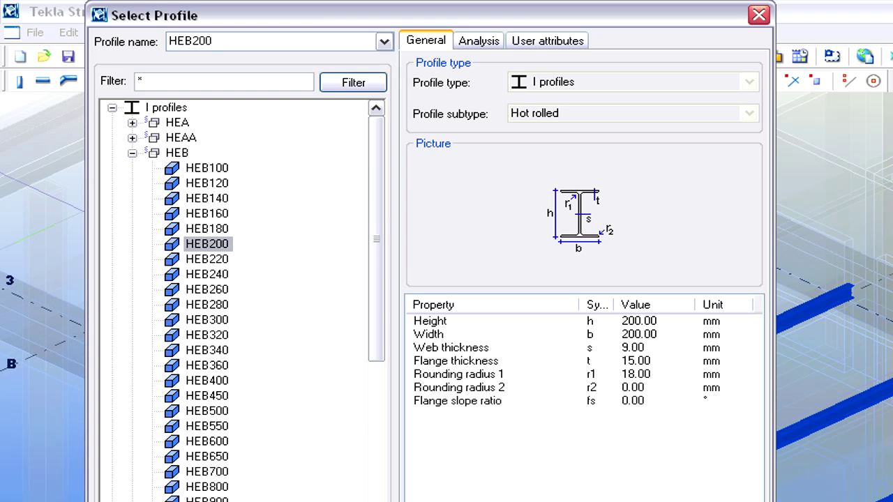
{"action": "key", "text": "Return"}
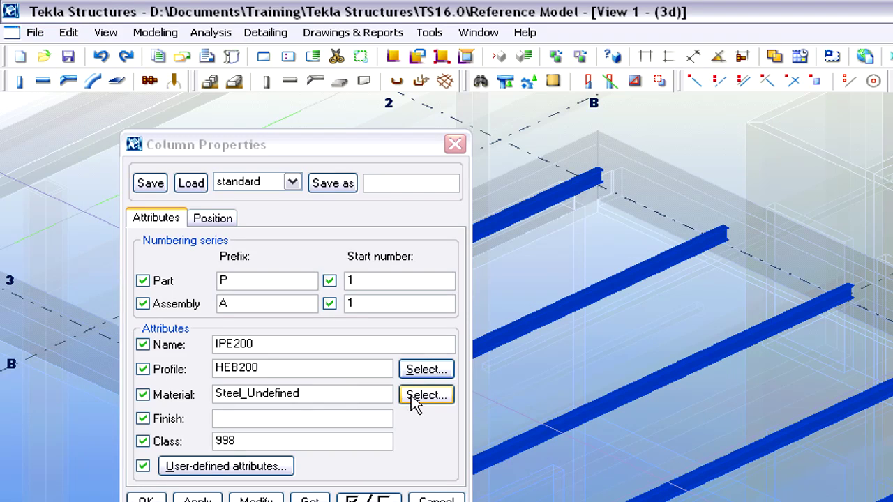
{"action": "left_click", "coordinate": [417, 398]}
{"action": "left_click_drag", "start_coordinate": [333, 321], "coordinate": [334, 281]}
{"action": "left_click", "coordinate": [195, 255]}
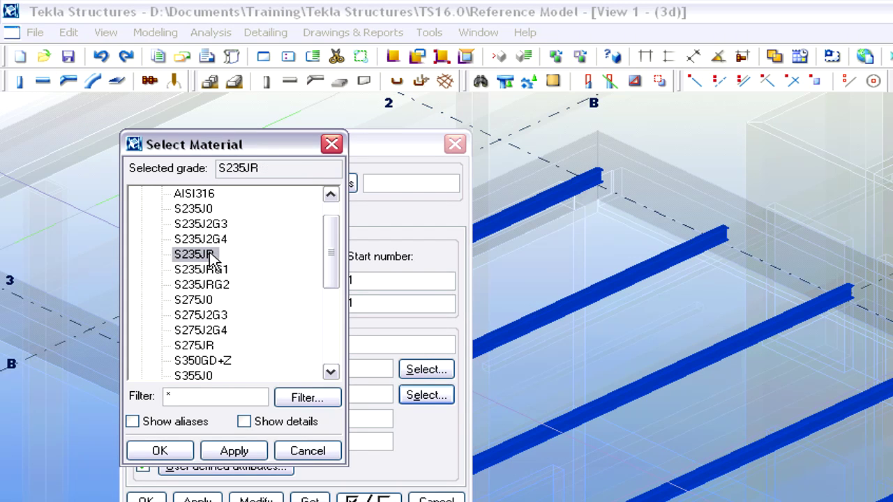
{"action": "left_click", "coordinate": [168, 451]}
{"action": "left_click", "coordinate": [255, 499]}
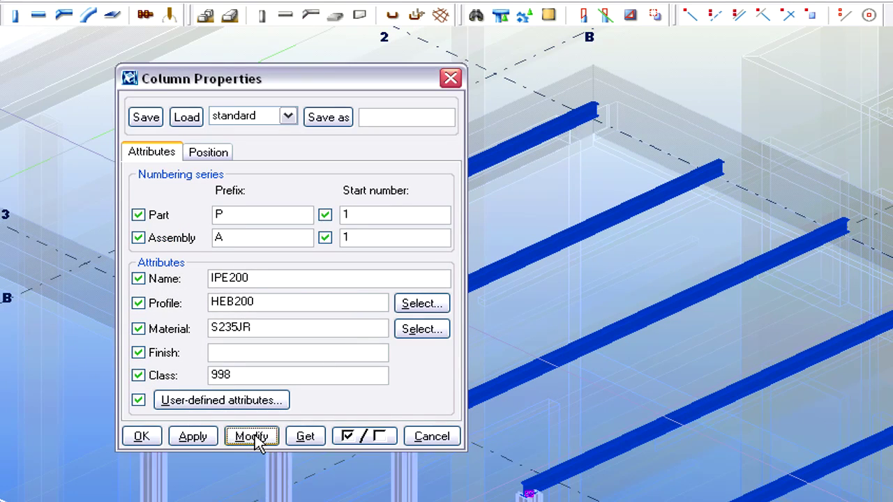
- Model a 19425 mm long concrete panel beneath the steel columns
{"action": "double_click", "coordinate": [465, 195]}
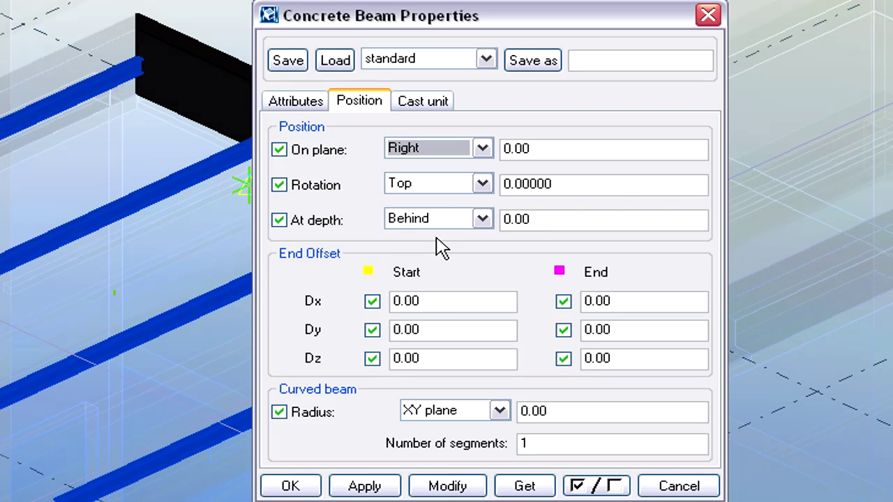
{"action": "left_click", "coordinate": [356, 489]}
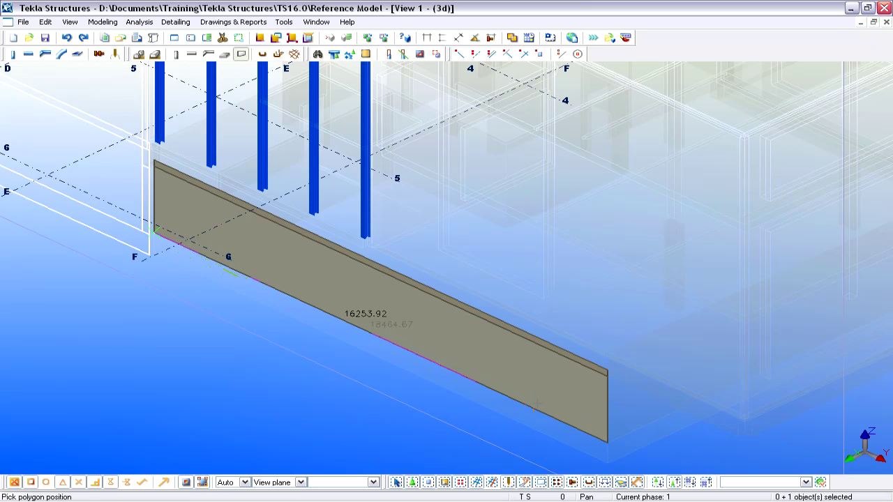
{"action": "left_click", "coordinate": [607, 442]}
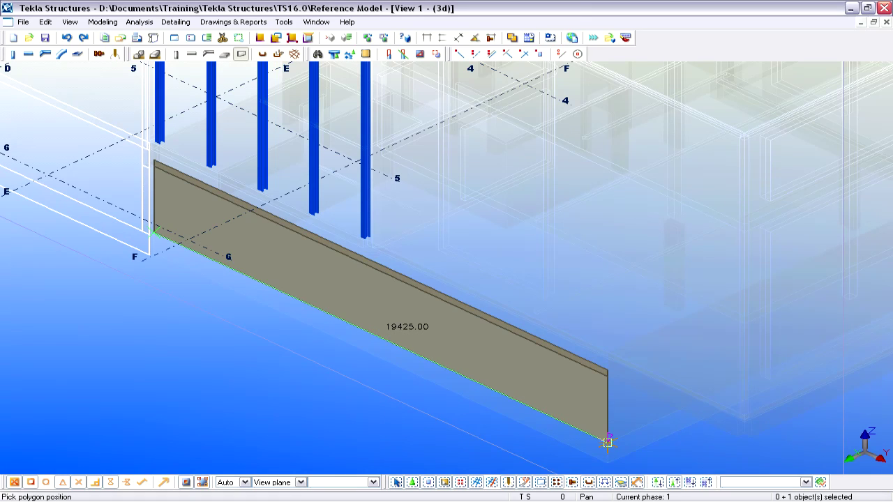
{"action": "middle_click", "coordinate": [607, 442]}
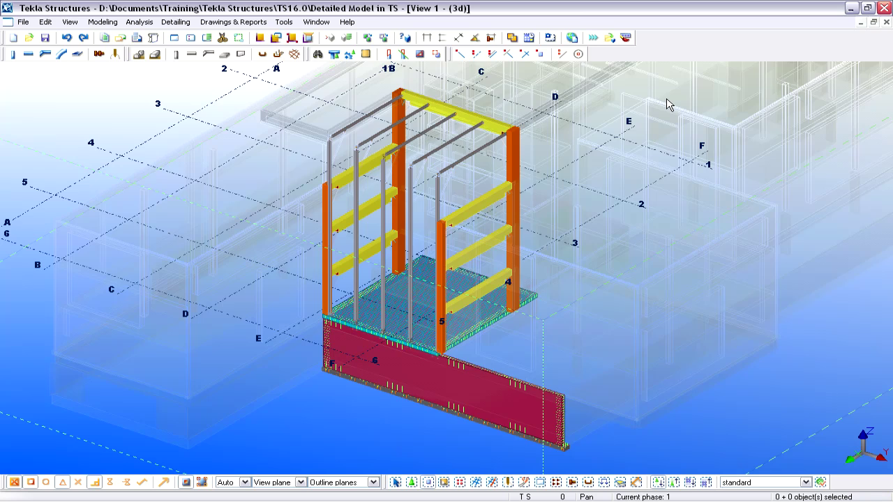
- Hide the reference model and make parts see-through to reveal the rebar
{"action": "left_click", "coordinate": [596, 218]}
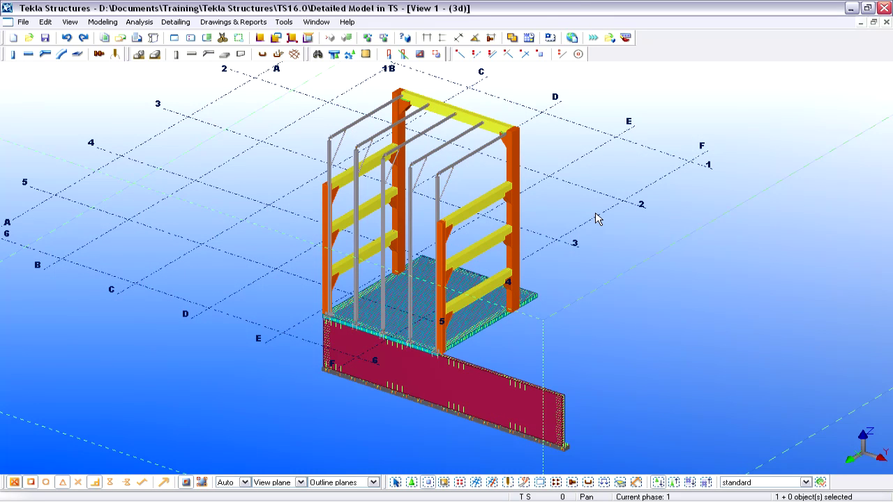
{"action": "scroll", "coordinate": [438, 274], "scroll_direction": "up", "scroll_amount": 10}
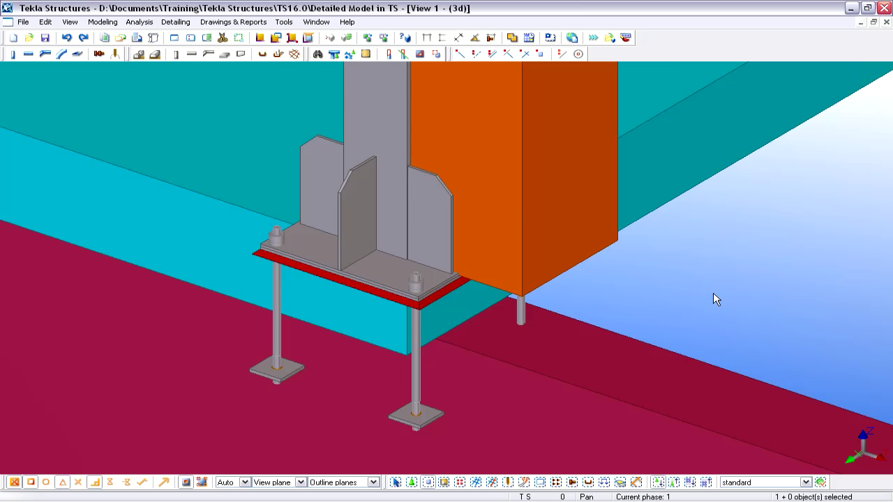
{"action": "key", "text": "ctrl+2"}
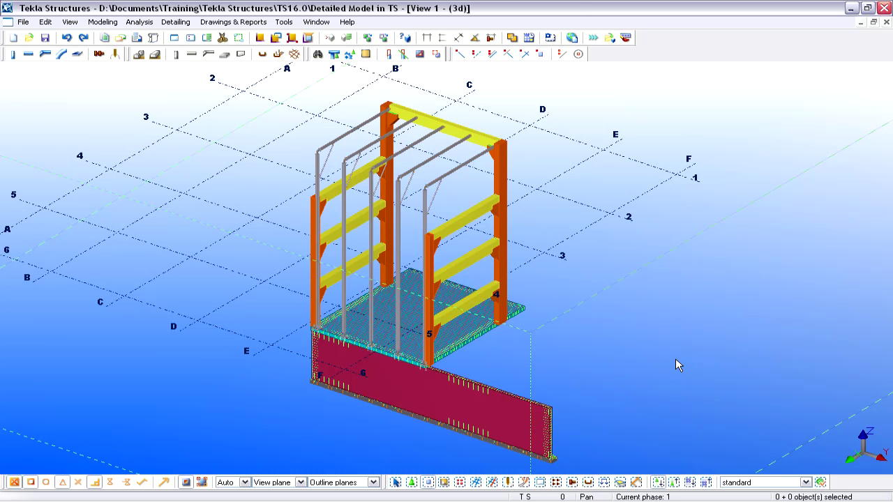
- Select all 90 model objects and bring up the export formats, including IFC
{"action": "key", "text": "ctrl+a"}
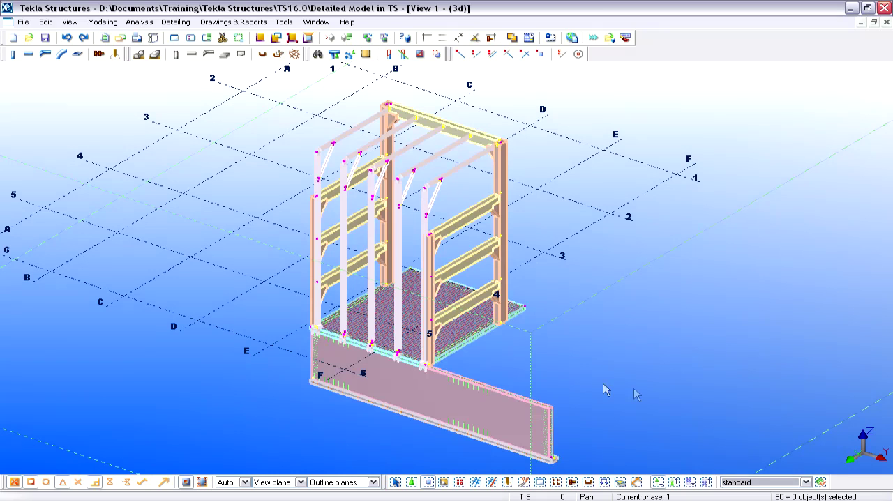
{"action": "left_click", "coordinate": [23, 22]}
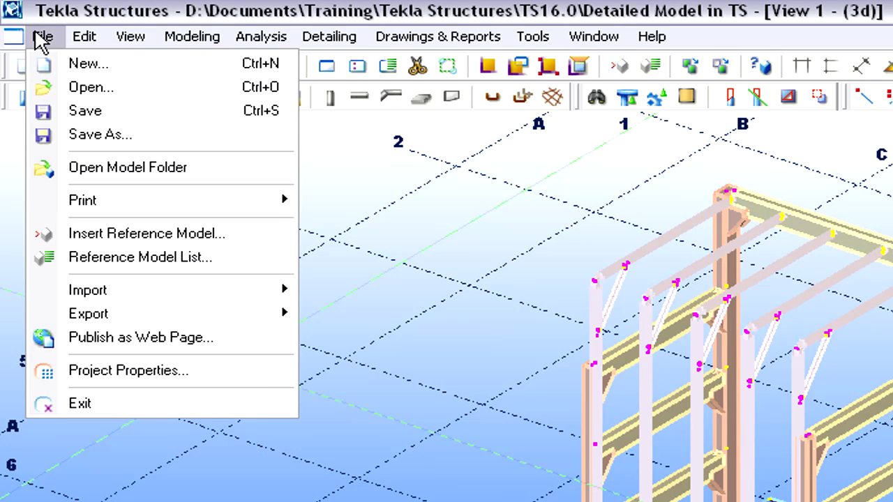
{"action": "mouse_move", "coordinate": [153, 321]}
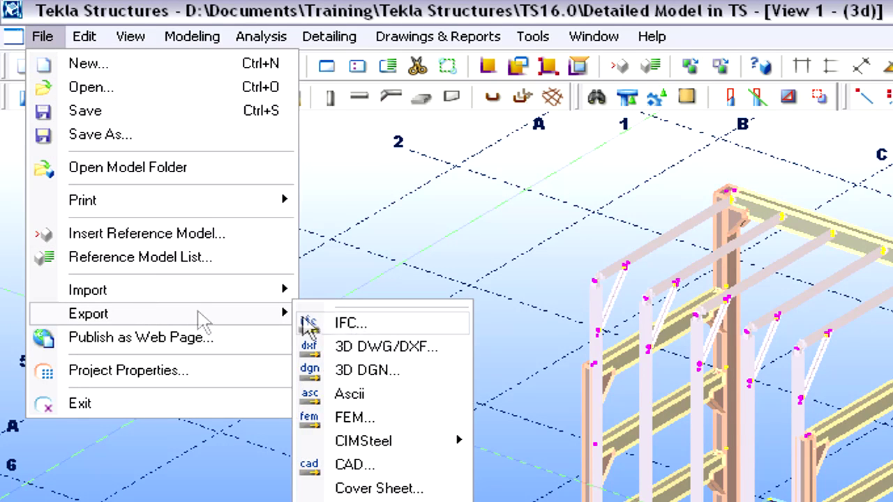